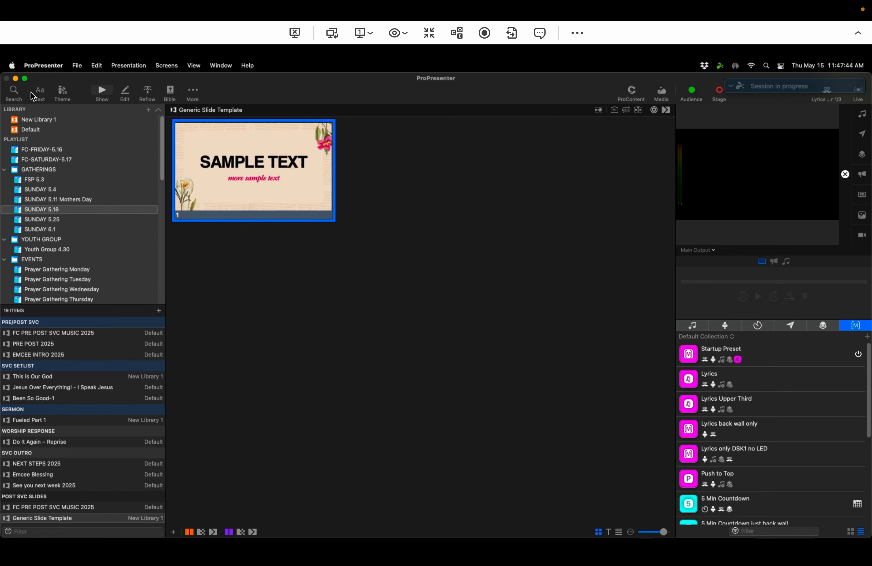
# Step: Search the library for "generic" and trigger the Generic Slide Template slide
pyautogui.click(13, 92)
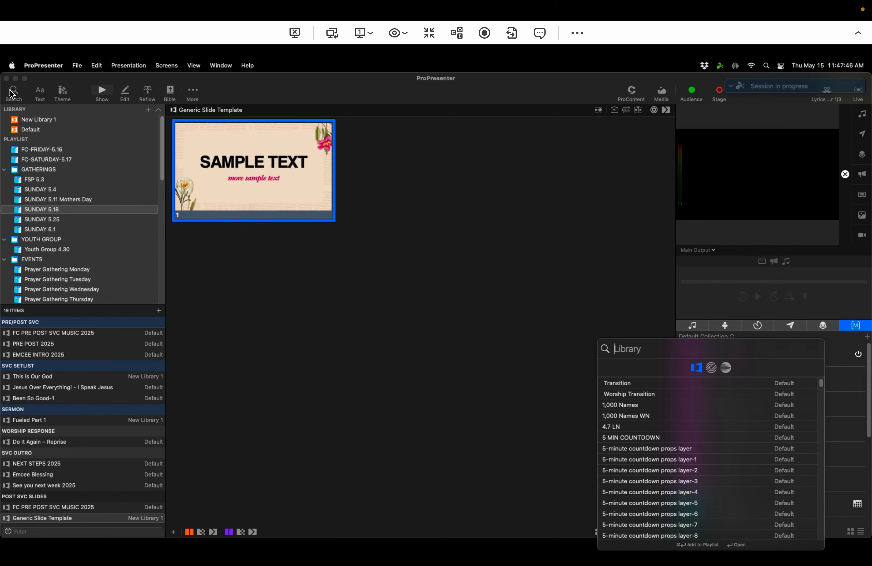
pyautogui.write('generic')
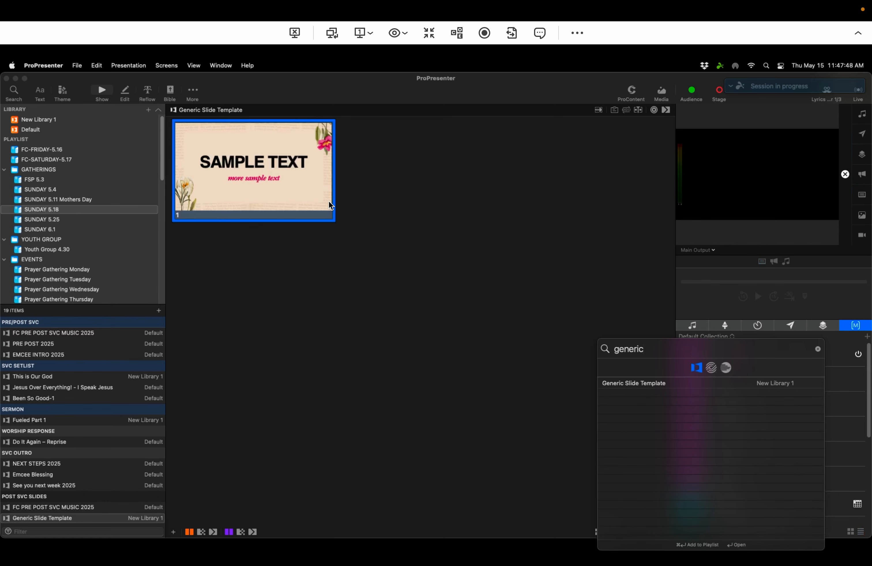
pyautogui.click(413, 384)
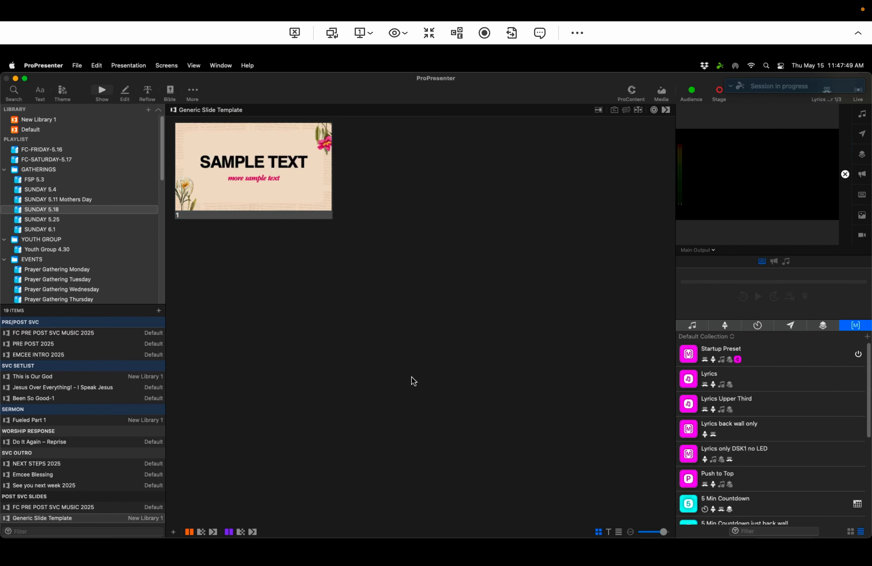
pyautogui.click(288, 202)
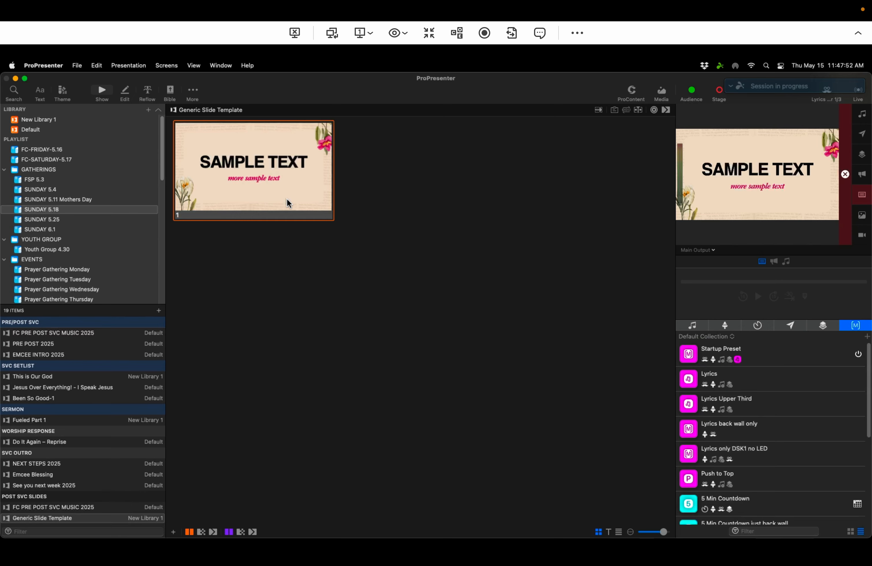
# Step: Open the slide in the editor to inspect its Easter25 Notes.jpg background image, then return to show view
pyautogui.rightClick(288, 203)
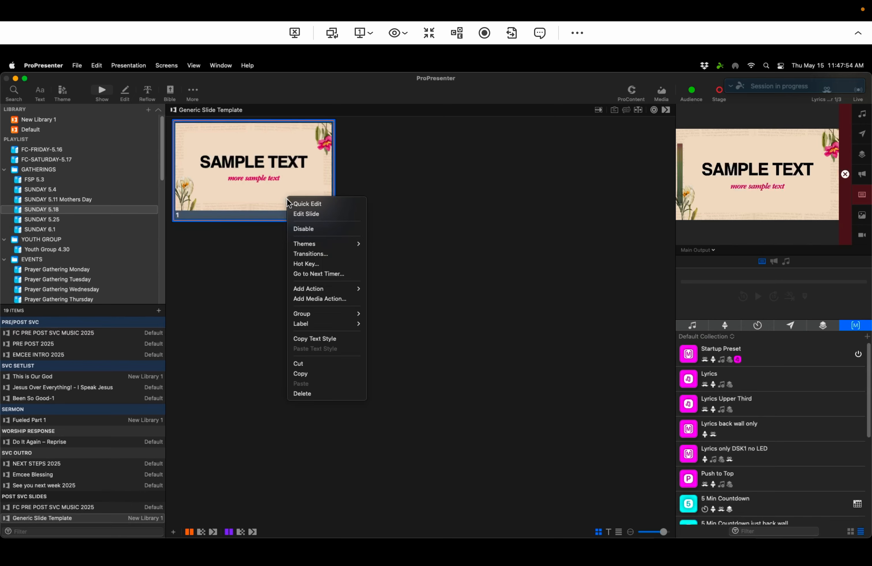
pyautogui.click(310, 215)
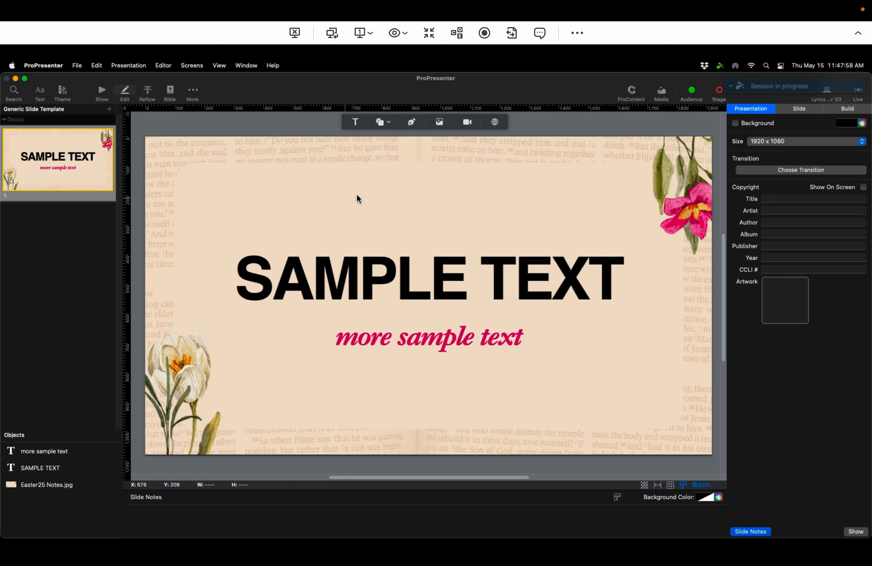
pyautogui.click(273, 171)
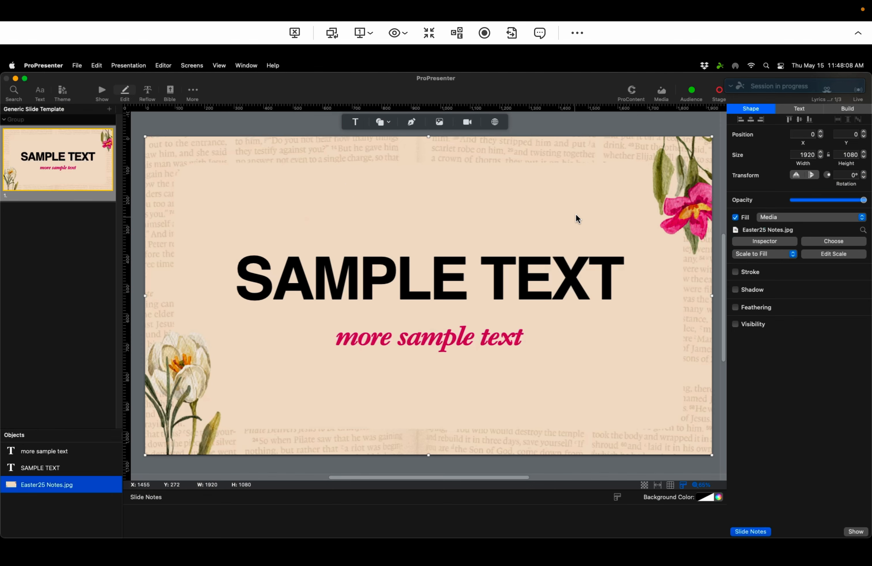
pyautogui.moveTo(294, 170)
pyautogui.mouseDown()
pyautogui.moveTo(292, 140)
pyautogui.moveTo(290, 197)
pyautogui.moveTo(294, 168)
pyautogui.mouseUp()
pyautogui.click(102, 92)
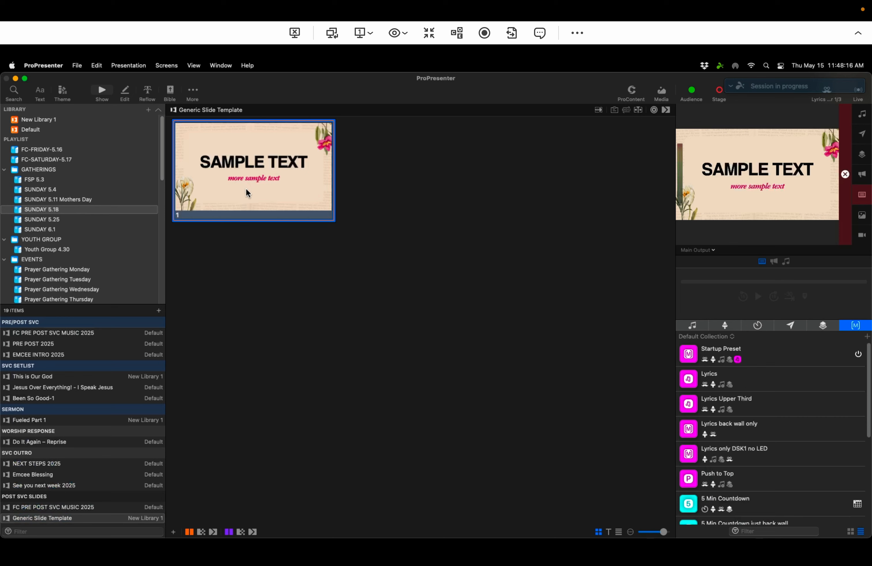
# Step: Reopen the slide in the slide editor
pyautogui.rightClick(250, 206)
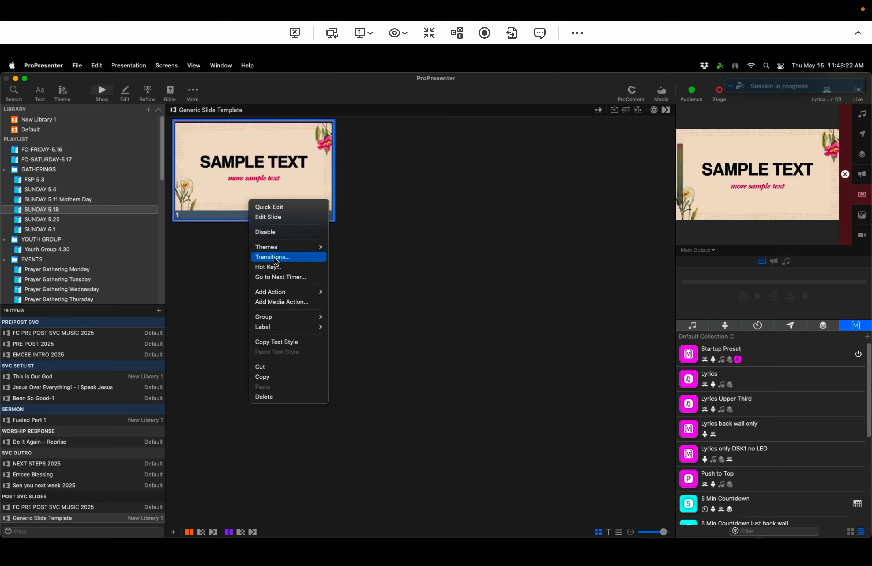
pyautogui.click(289, 219)
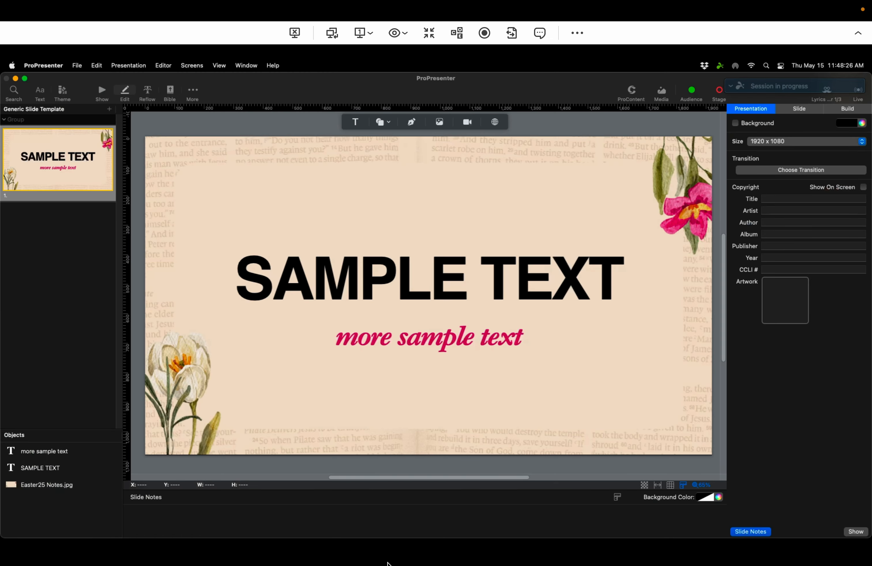
# Step: Try adding Easter25 Notes.jpg from Finder's Easter 2025 folder onto the slide, then delete the added image
pyautogui.moveTo(340, 549)
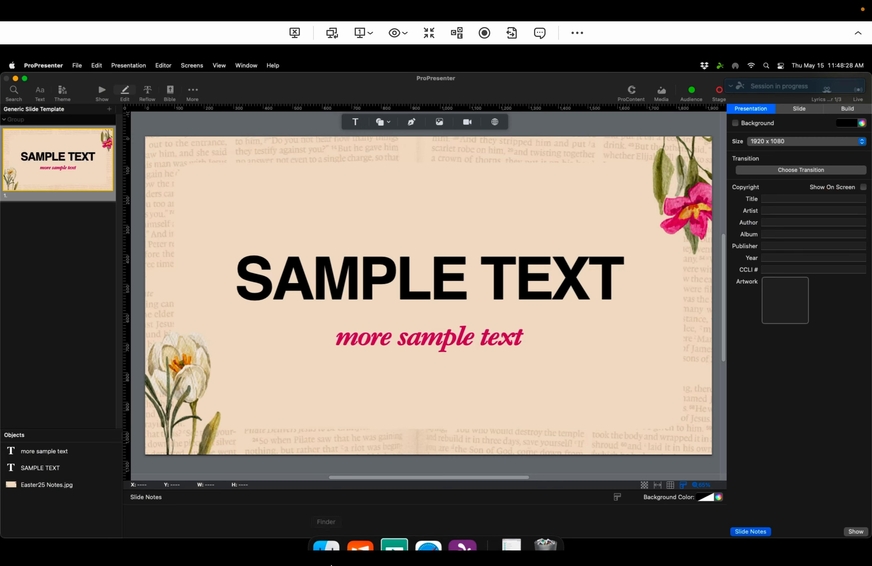
pyautogui.click(333, 528)
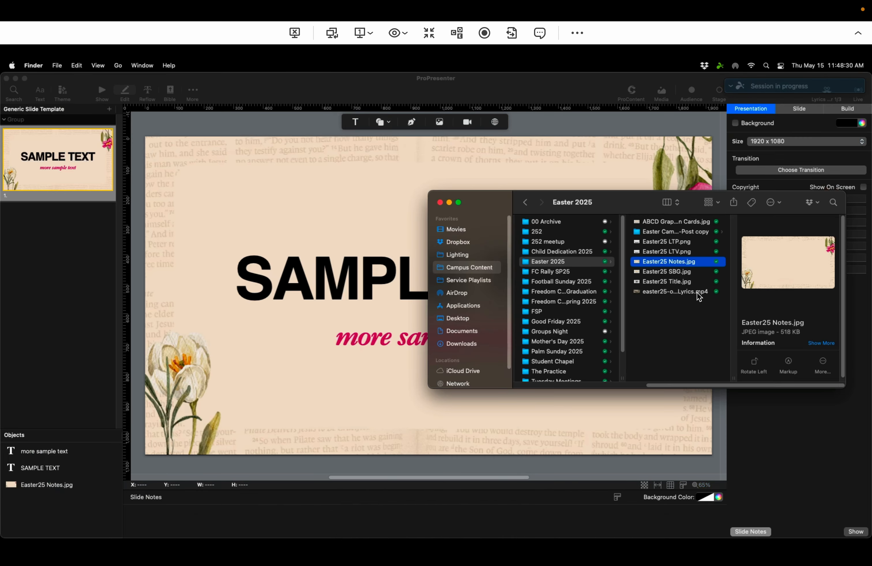
pyautogui.click(641, 265)
pyautogui.moveTo(641, 265); pyautogui.dragTo(274, 221)
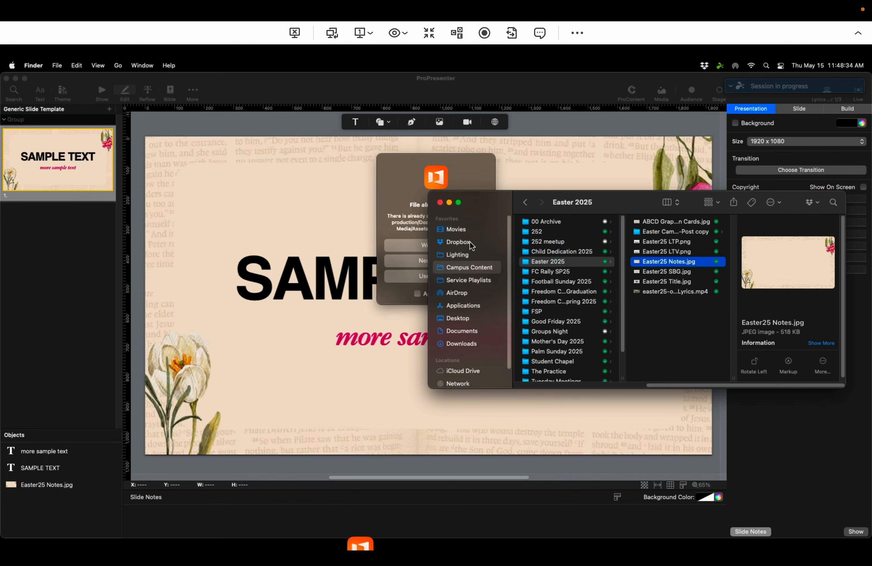
pyautogui.click(424, 244)
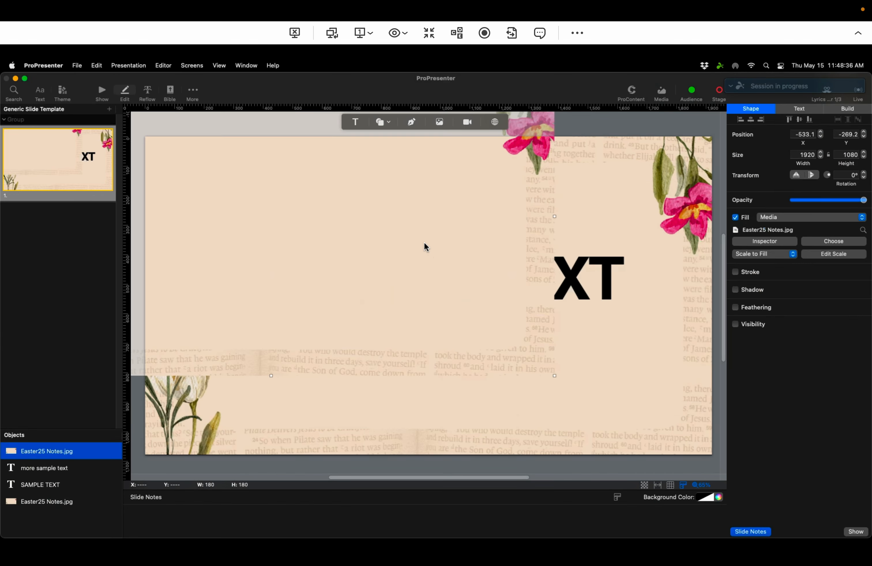
pyautogui.moveTo(424, 244); pyautogui.dragTo(584, 325)
pyautogui.press('Delete')
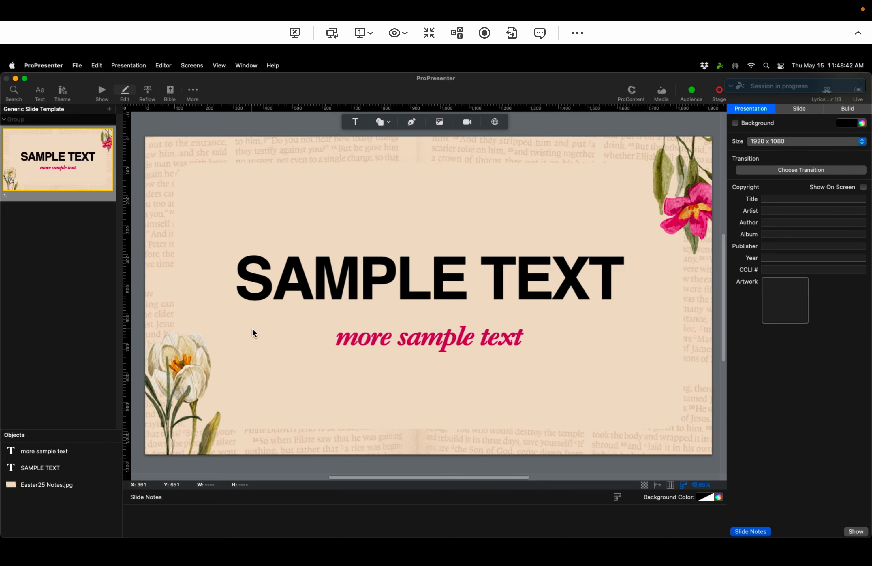
# Step: Review the SAMPLE TEXT object's font, style and character spacing settings
pyautogui.click(31, 468)
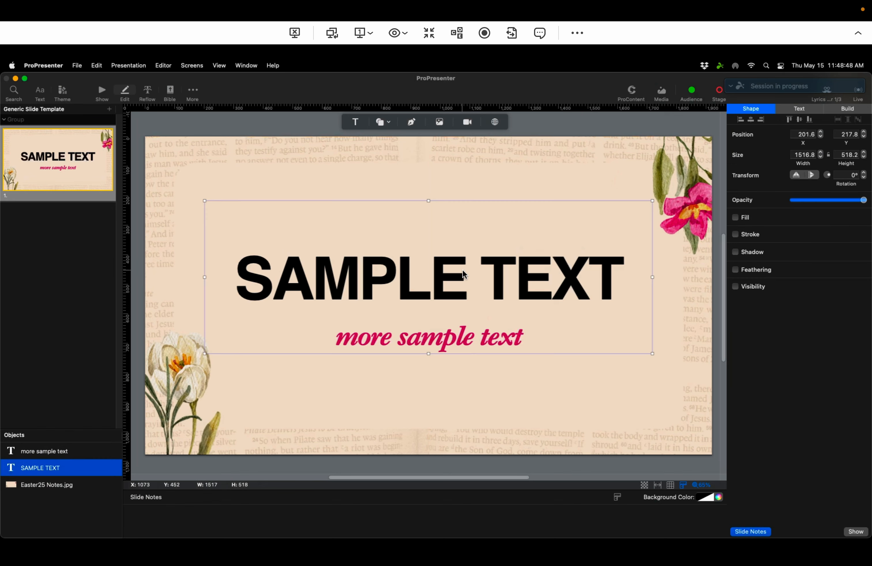
pyautogui.click(800, 109)
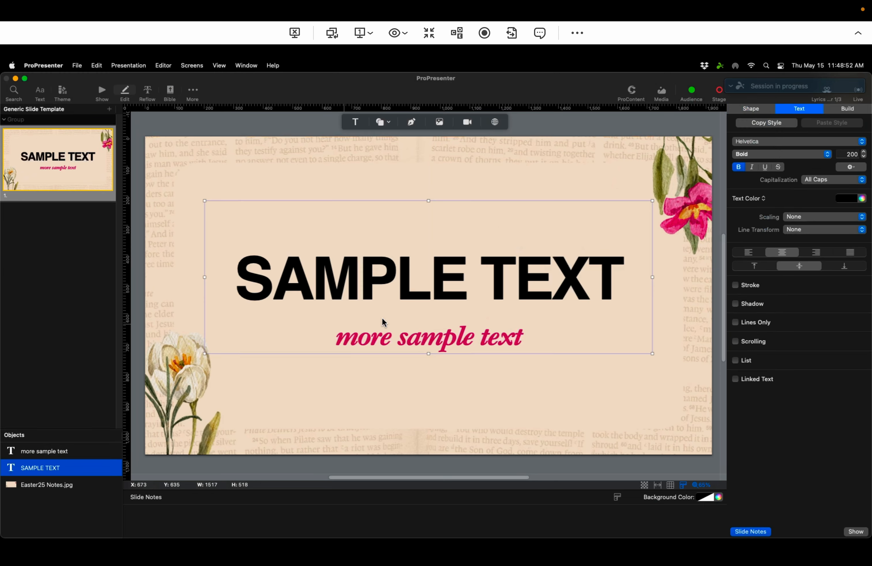
pyautogui.click(780, 142)
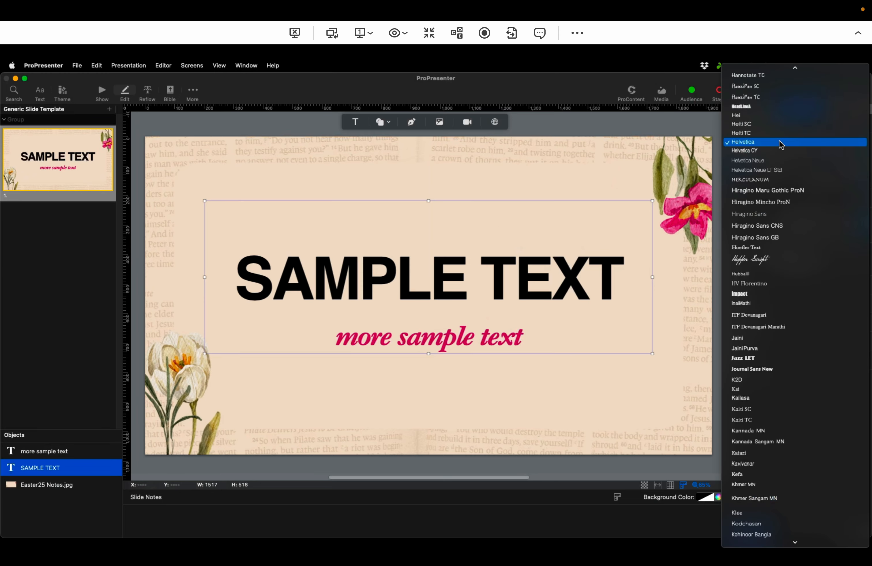
pyautogui.click(780, 141)
pyautogui.click(765, 155)
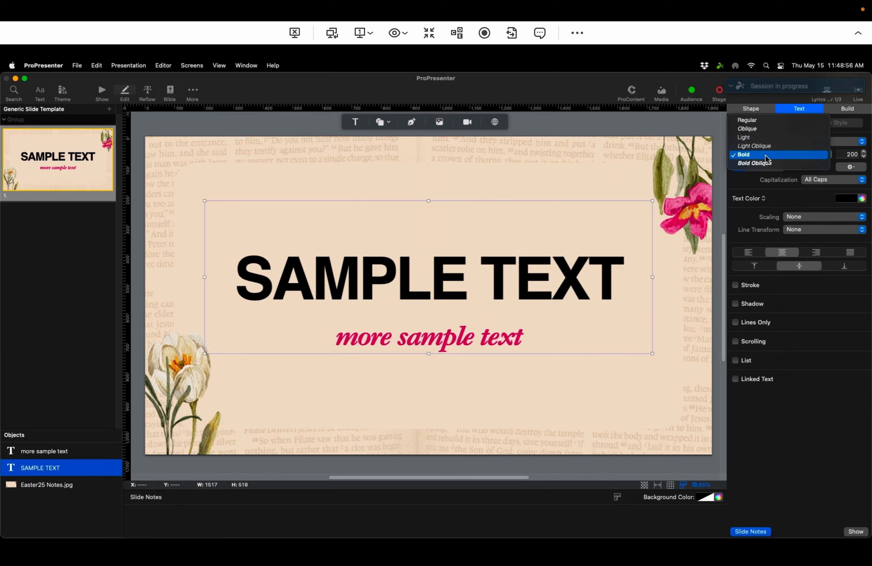
pyautogui.click(765, 155)
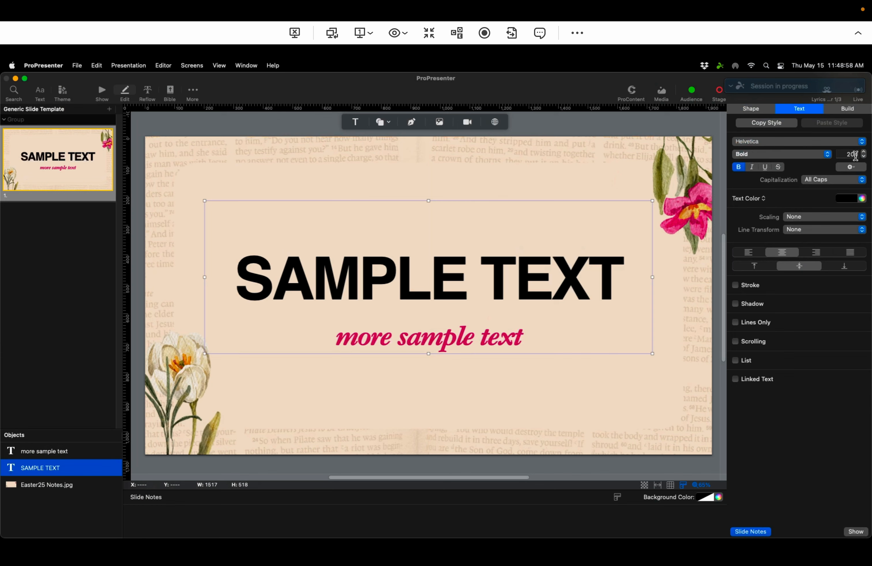
pyautogui.click(855, 169)
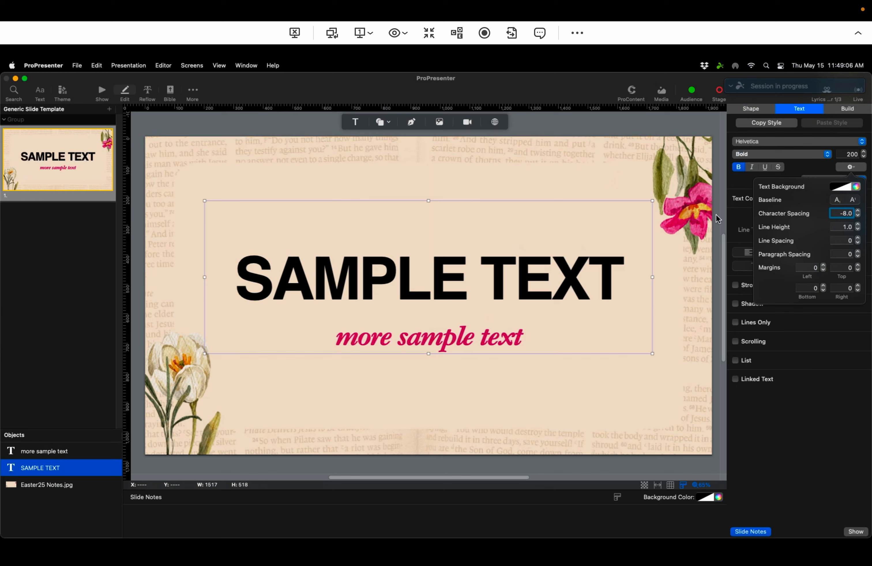
pyautogui.click(556, 286)
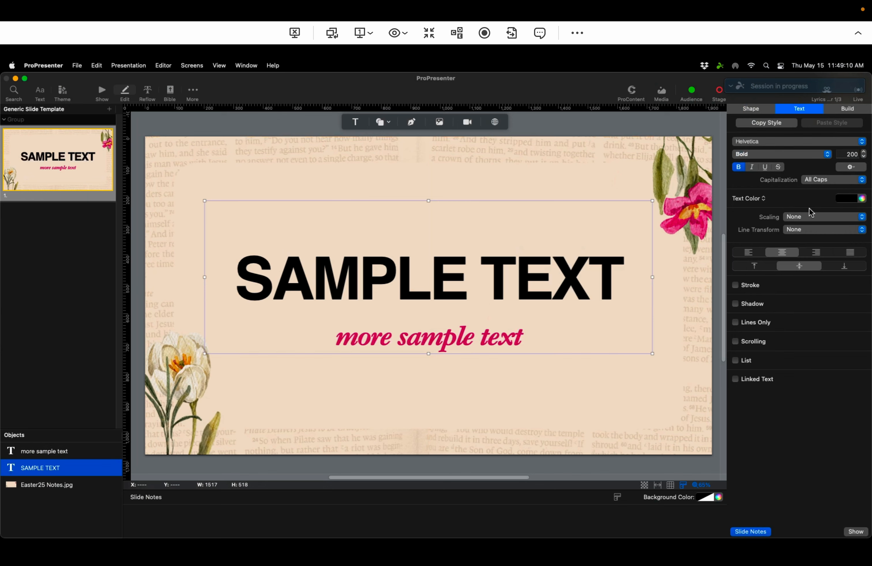
# Step: Try sampling a new text color for SAMPLE TEXT, then restore it to black Licorice
pyautogui.click(862, 200)
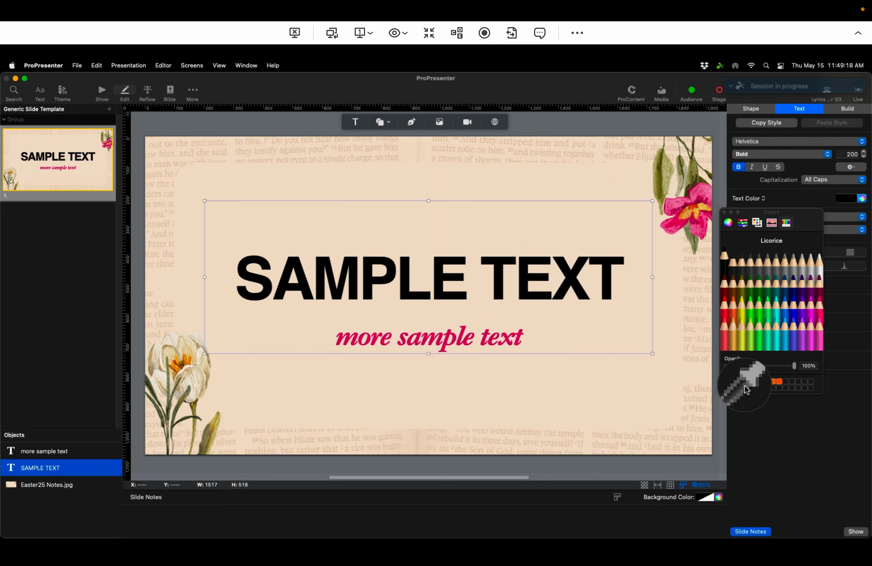
pyautogui.click(660, 171)
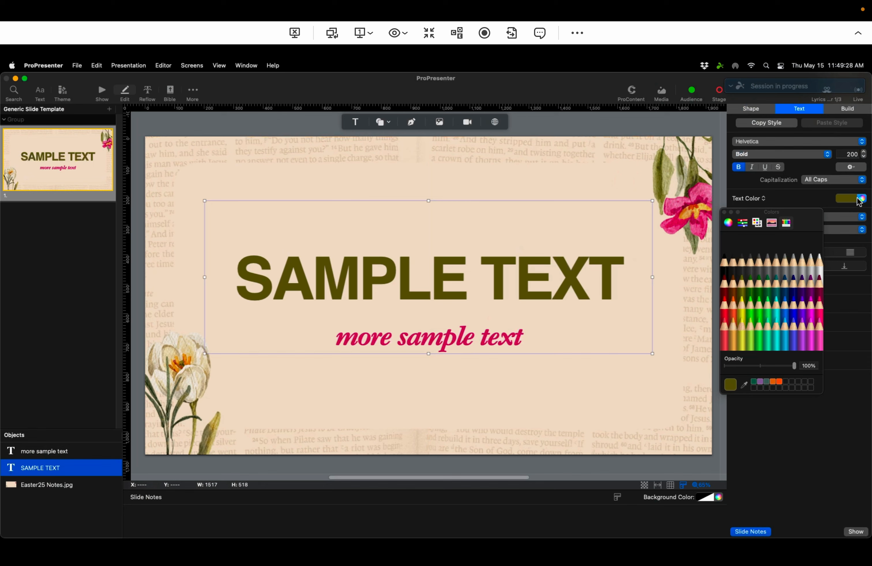
pyautogui.click(725, 270)
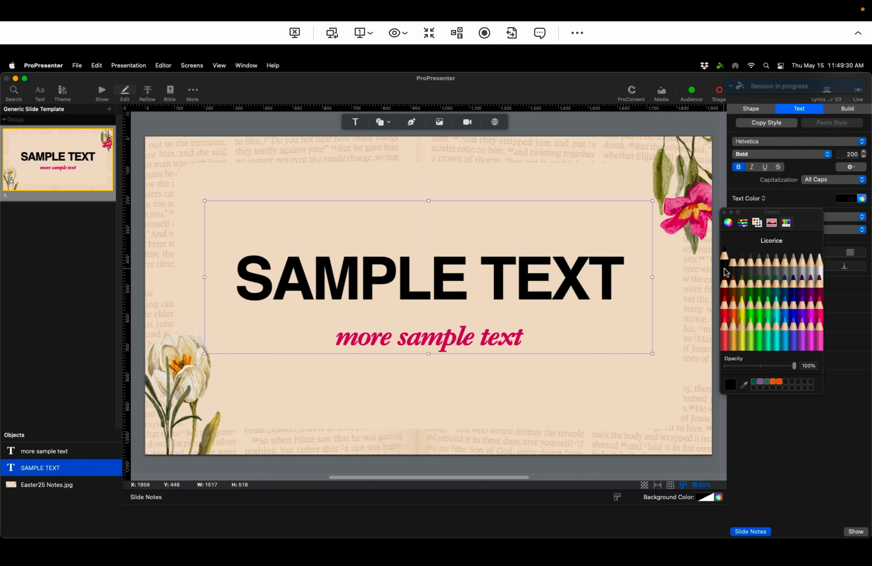
# Step: Inspect the 'more sample text' object's font, style, size and character spacing, comparing it with SAMPLE TEXT
pyautogui.click(609, 365)
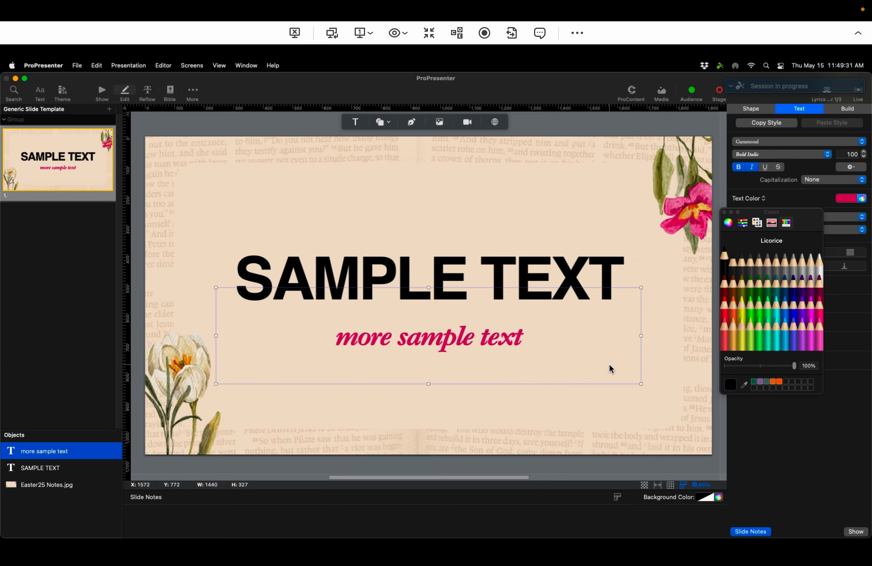
pyautogui.doubleClick(449, 345)
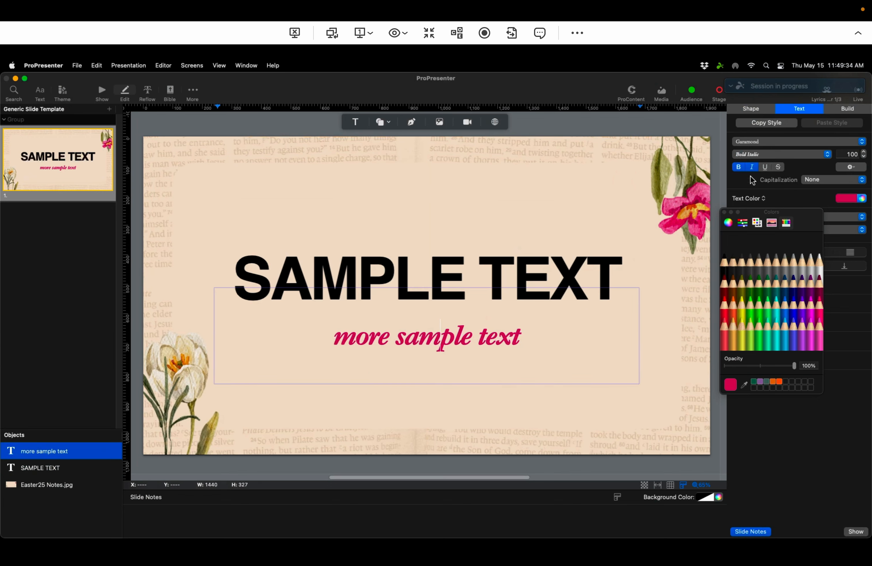
pyautogui.click(724, 213)
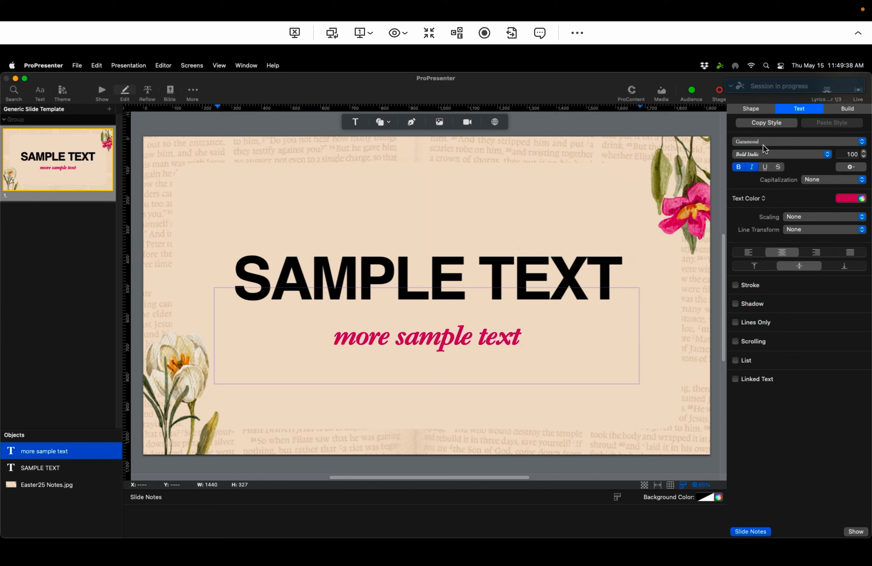
pyautogui.click(751, 156)
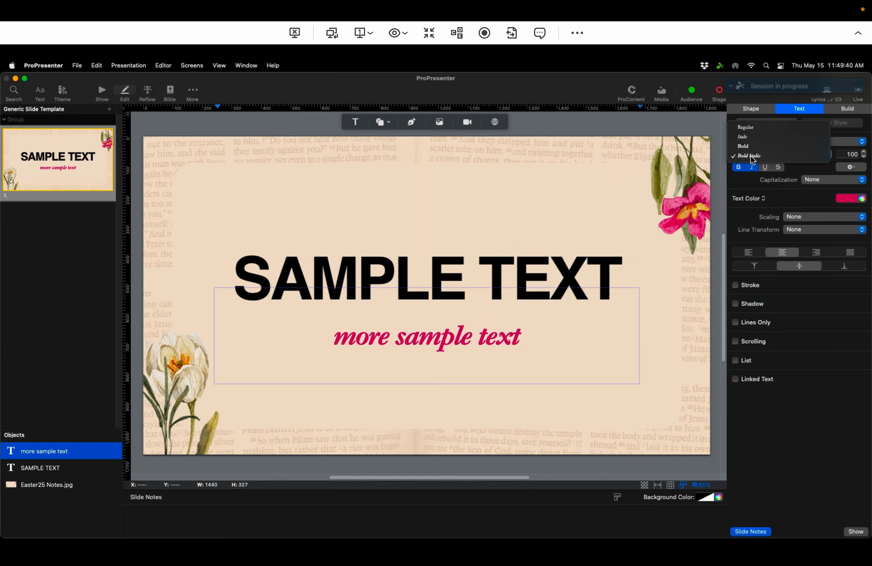
pyautogui.click(751, 156)
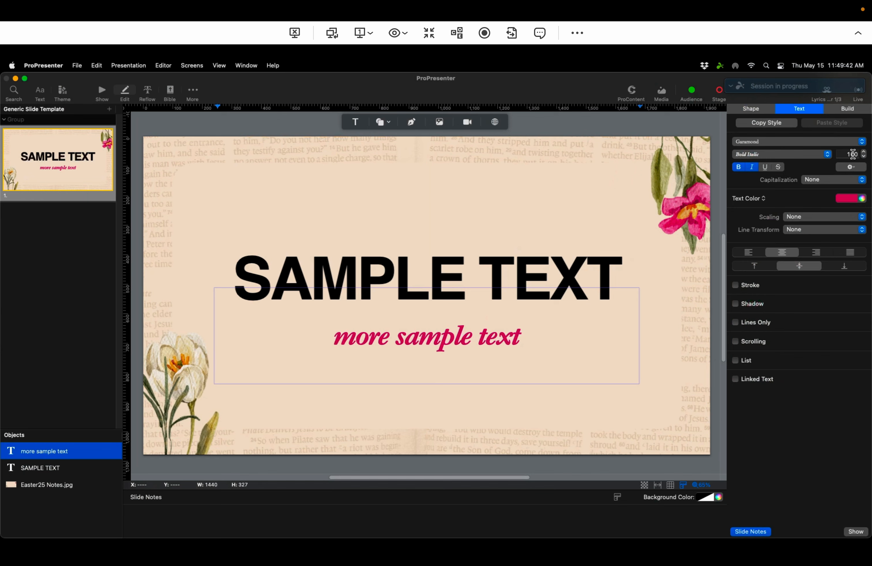
pyautogui.click(854, 155)
pyautogui.click(860, 170)
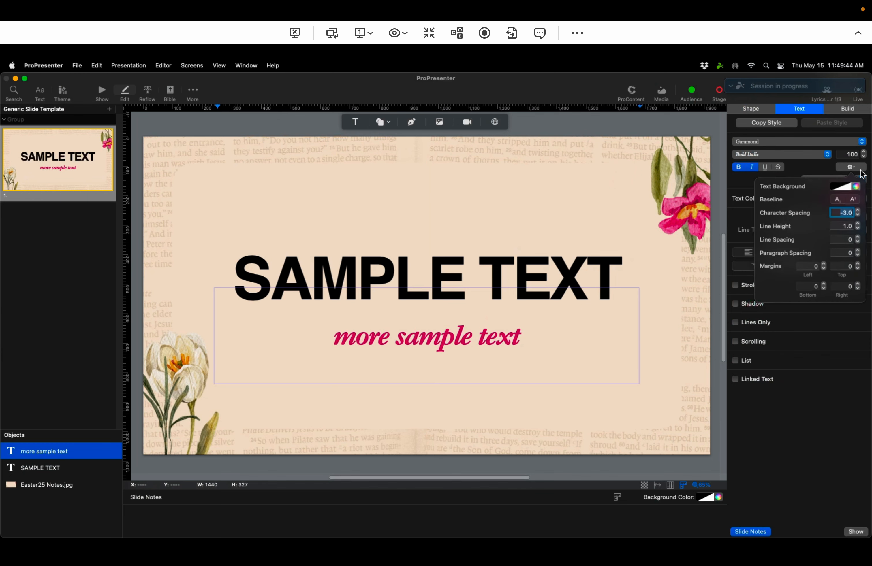
pyautogui.click(842, 214)
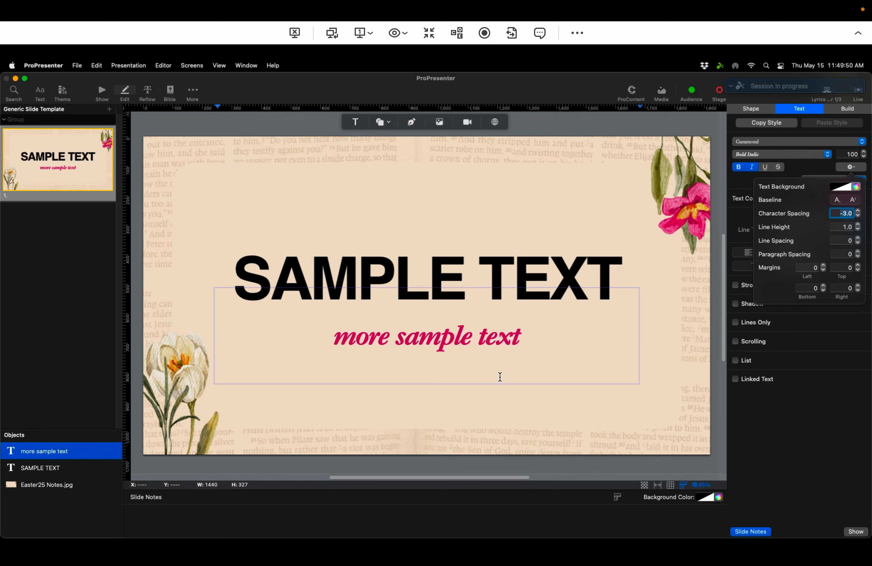
pyautogui.click(514, 364)
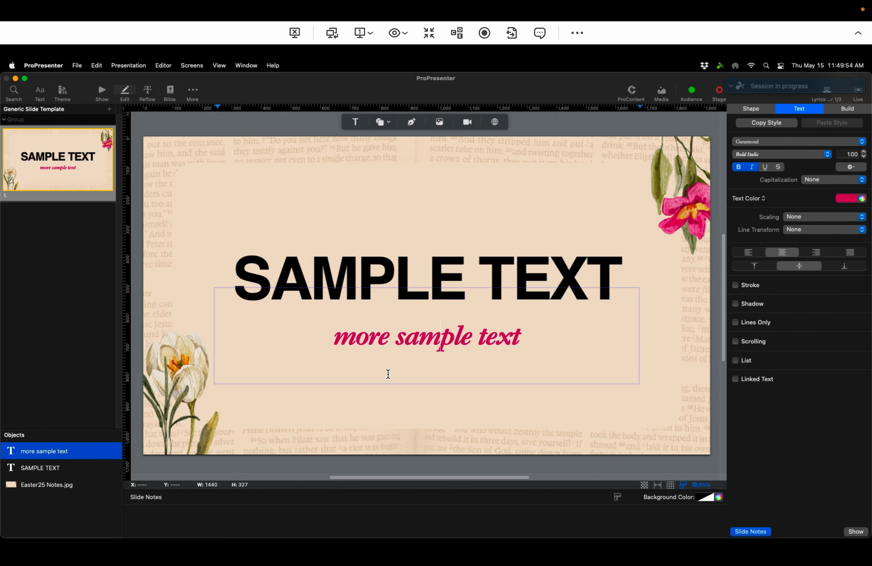
pyautogui.click(526, 275)
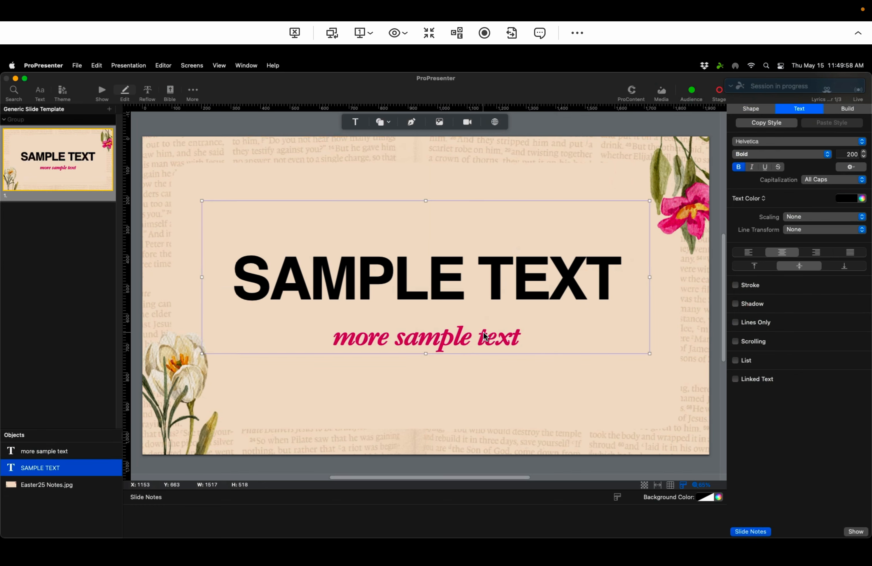
pyautogui.click(451, 367)
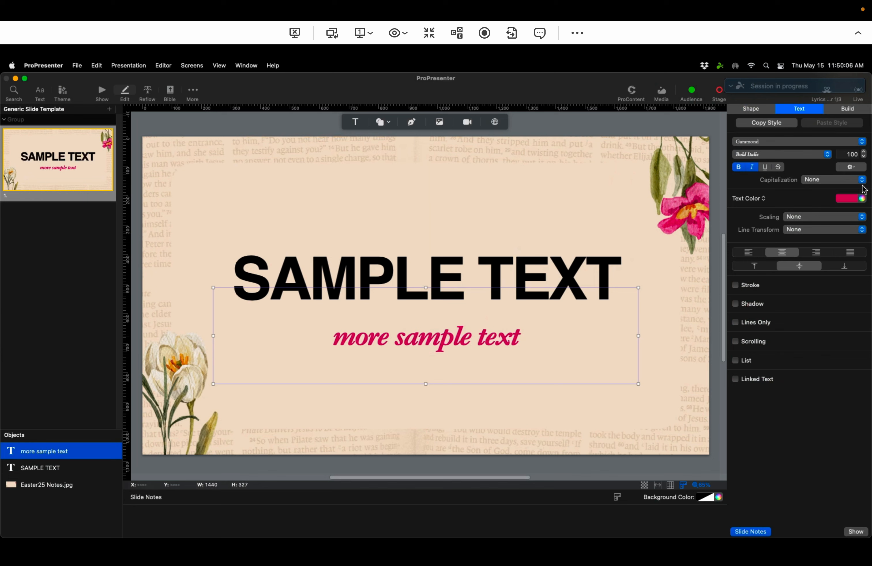
# Step: Try sampling the pink of the corner flower as the text color of 'more sample text' with the color panel's eyedropper
pyautogui.click(853, 200)
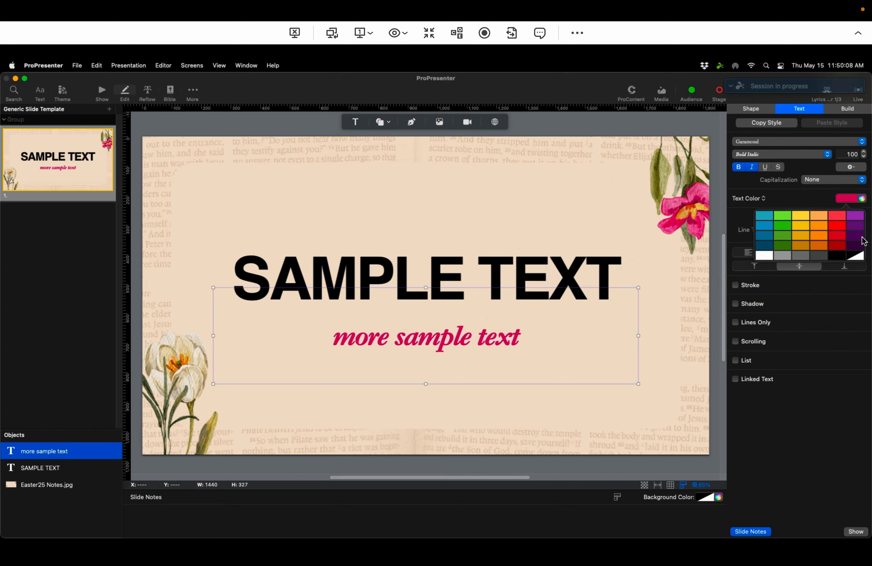
pyautogui.click(863, 199)
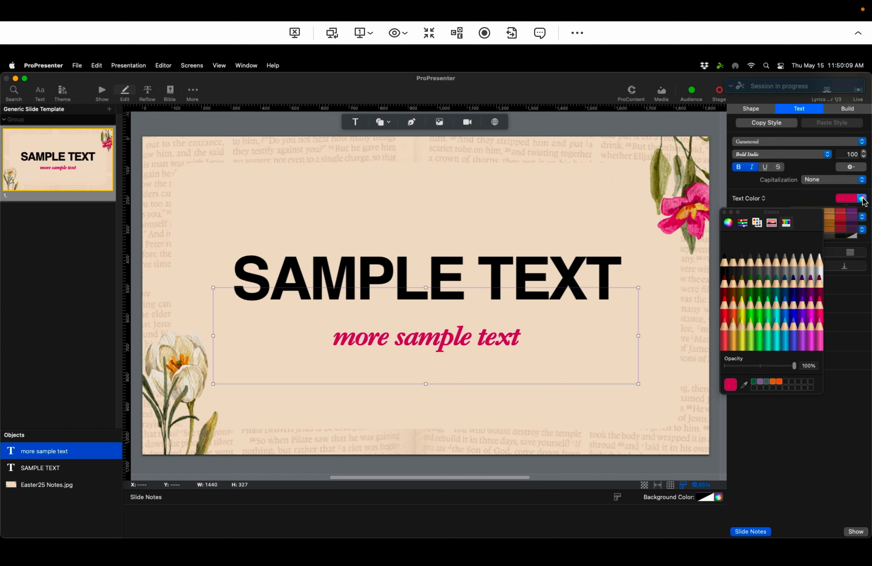
pyautogui.click(744, 385)
pyautogui.moveTo(678, 258); pyautogui.dragTo(674, 218)
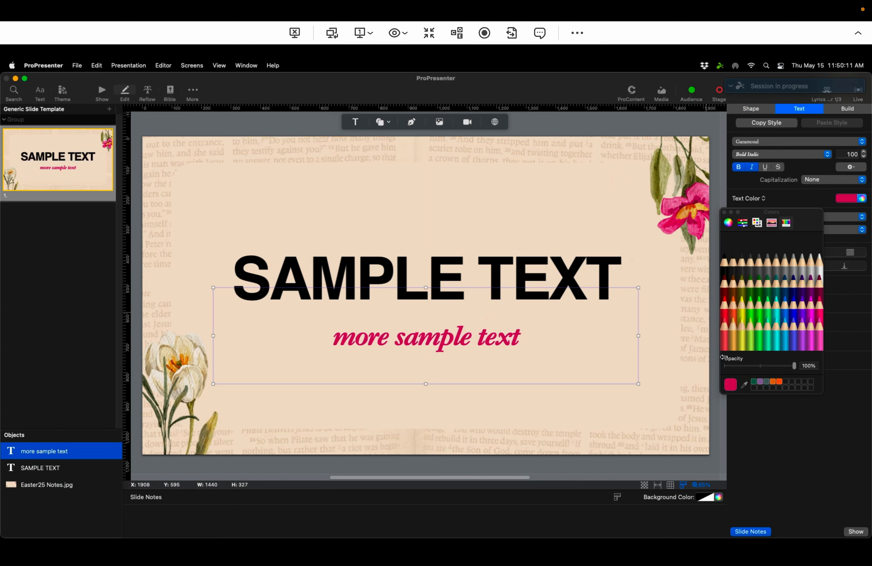
pyautogui.click(744, 385)
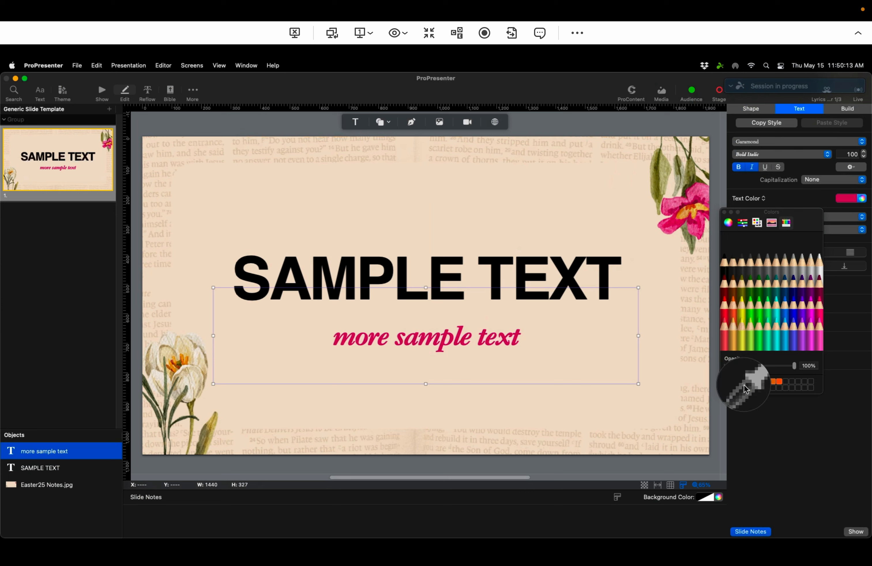
pyautogui.click(670, 224)
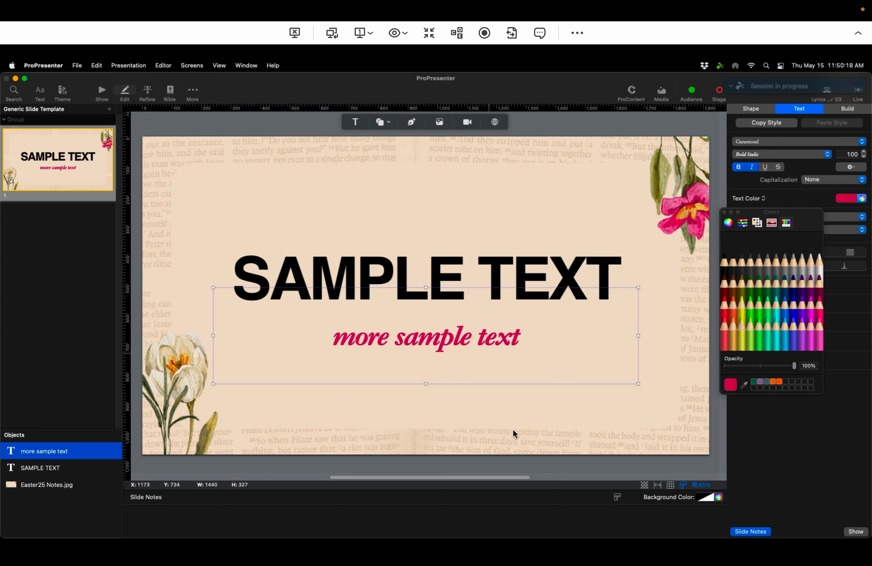
pyautogui.click(508, 441)
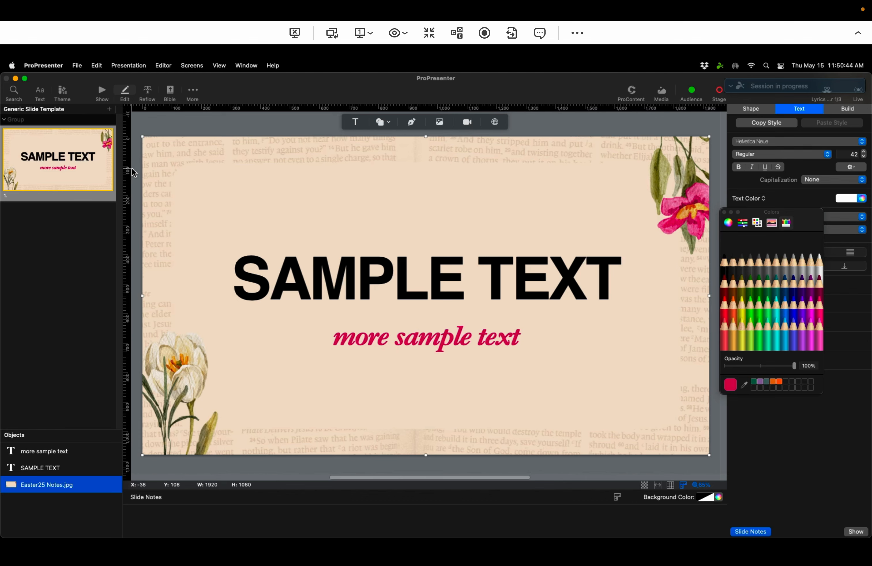
# Step: Export the Generic Slide Template presentation as JPEG images with slide background color into the Service Playlists folder
pyautogui.click(102, 92)
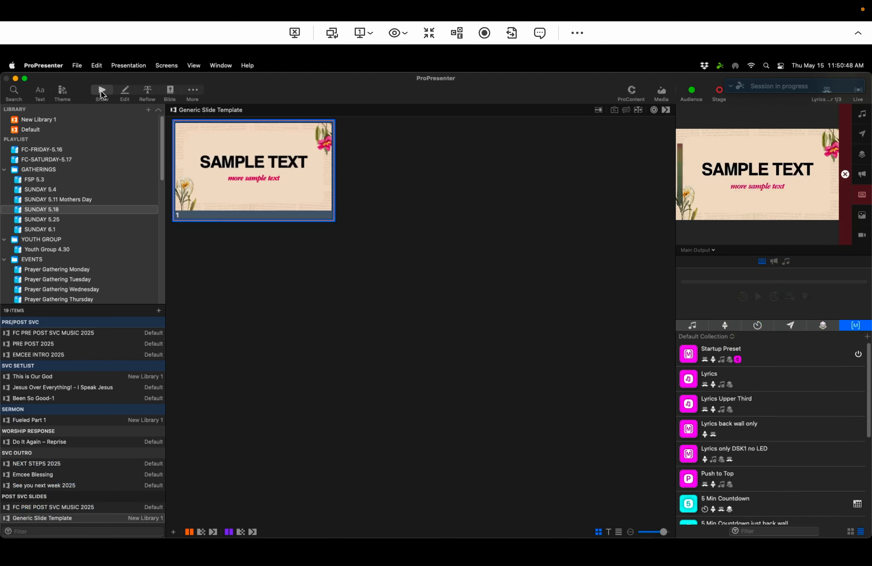
pyautogui.rightClick(85, 523)
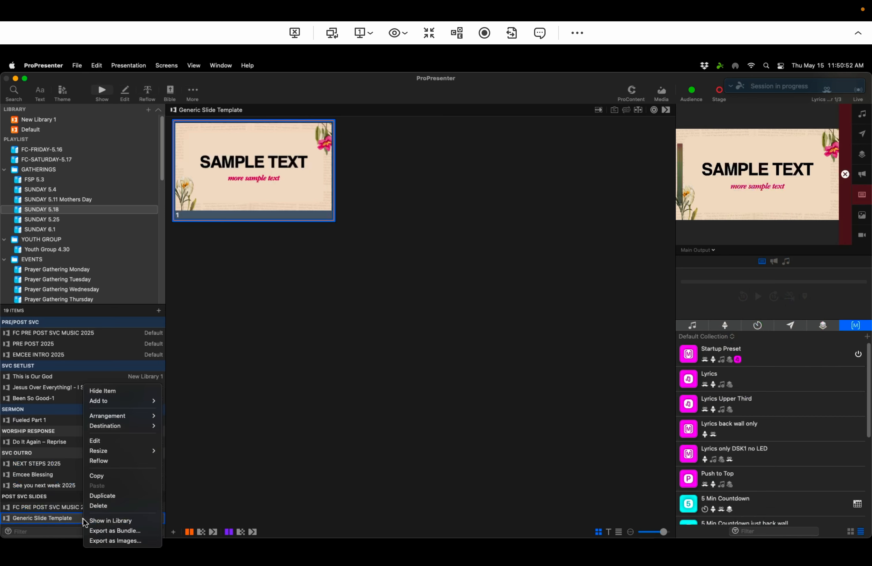
pyautogui.click(120, 544)
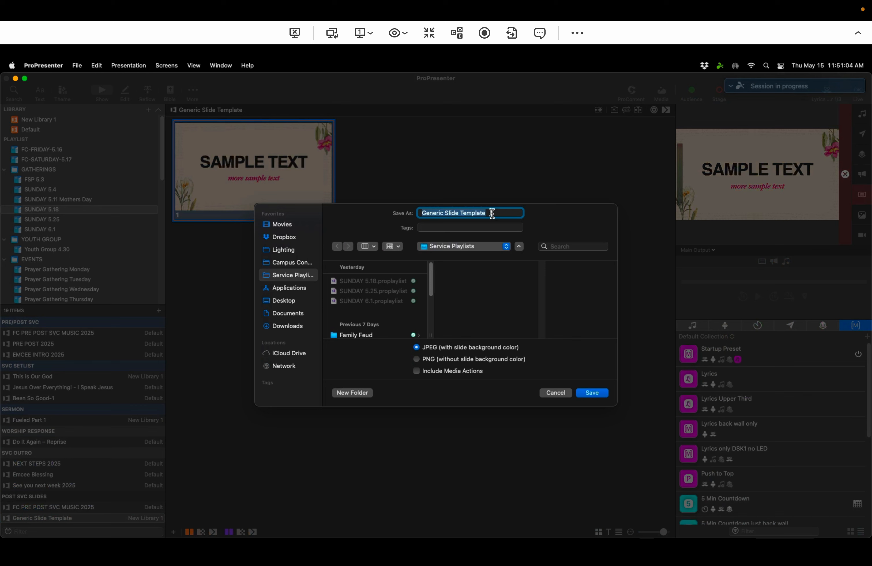
pyautogui.click(488, 247)
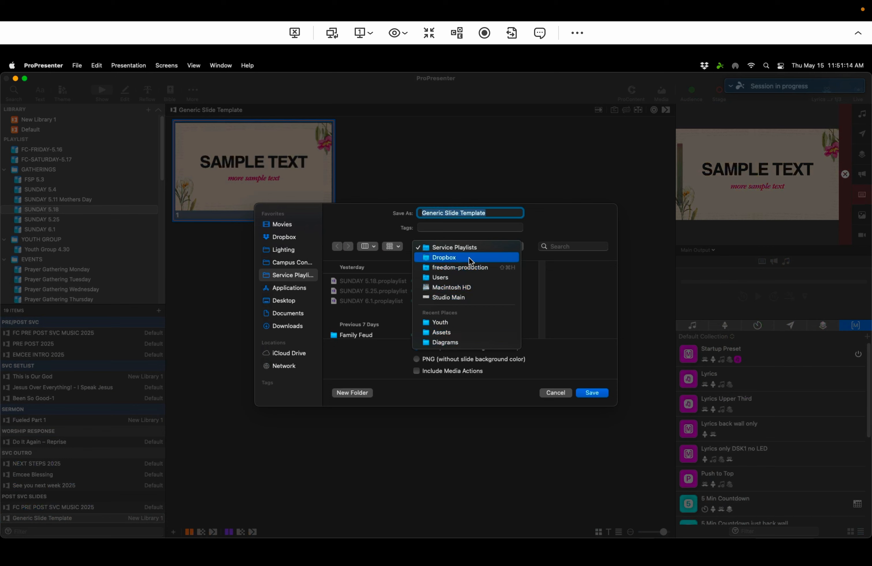
pyautogui.click(539, 222)
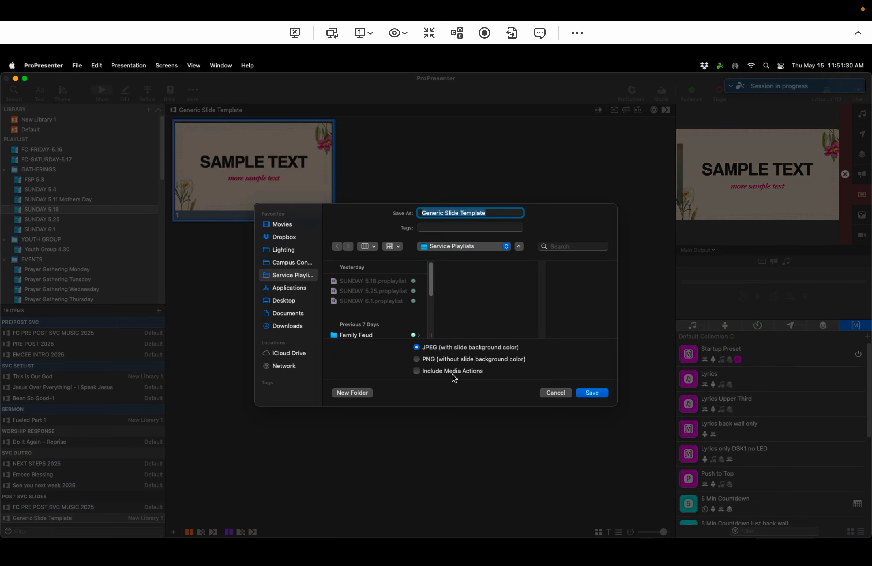
pyautogui.click(591, 392)
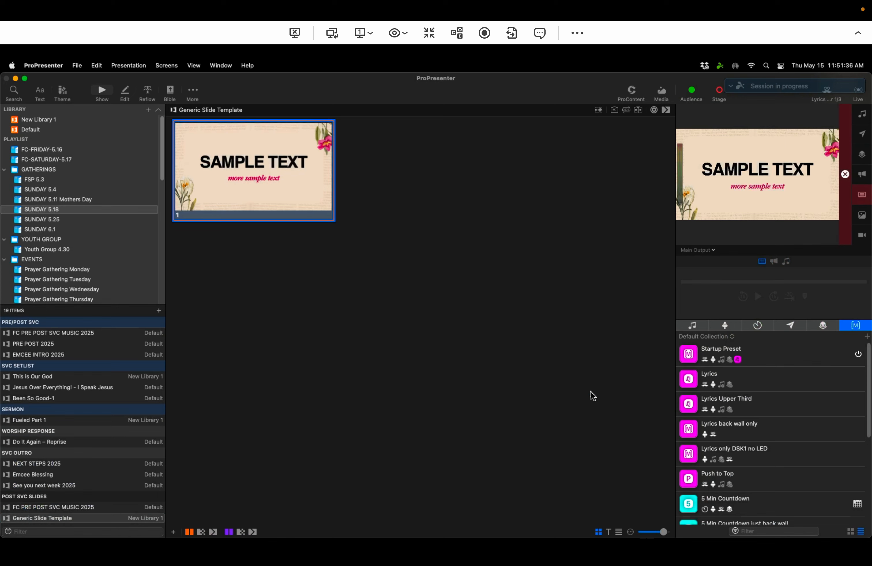
# Step: Open the PRE POST 2025 playlist and bring the Finder window to the front
pyautogui.moveTo(399, 561)
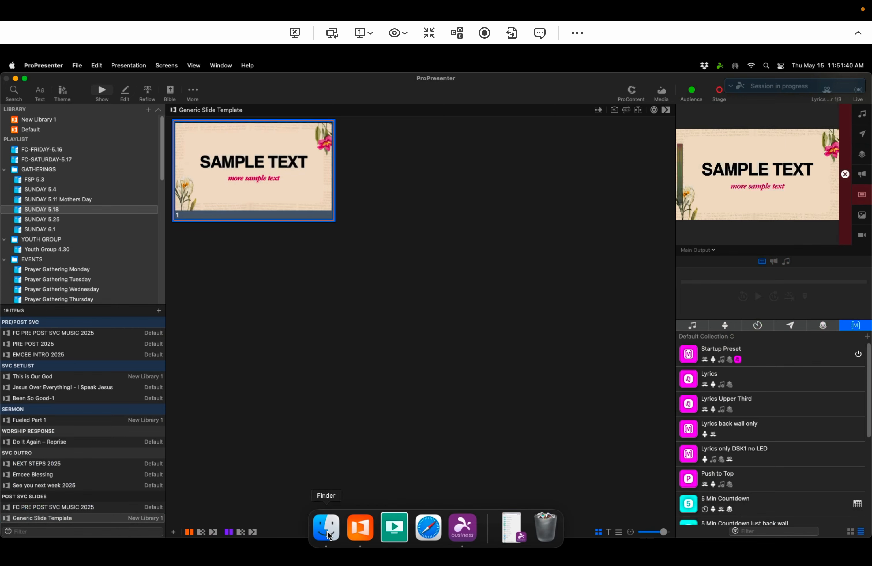
pyautogui.click(44, 344)
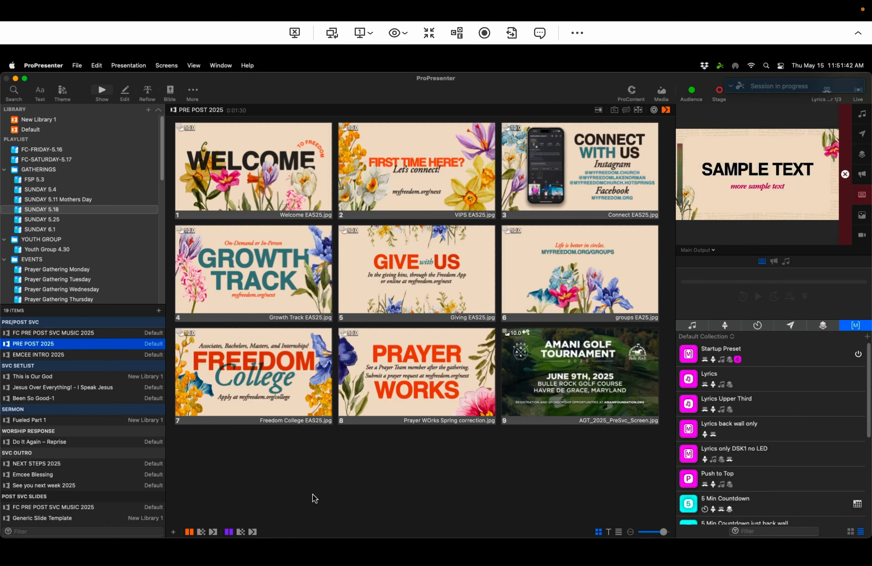
pyautogui.moveTo(314, 561)
pyautogui.moveTo(387, 559)
pyautogui.click(327, 528)
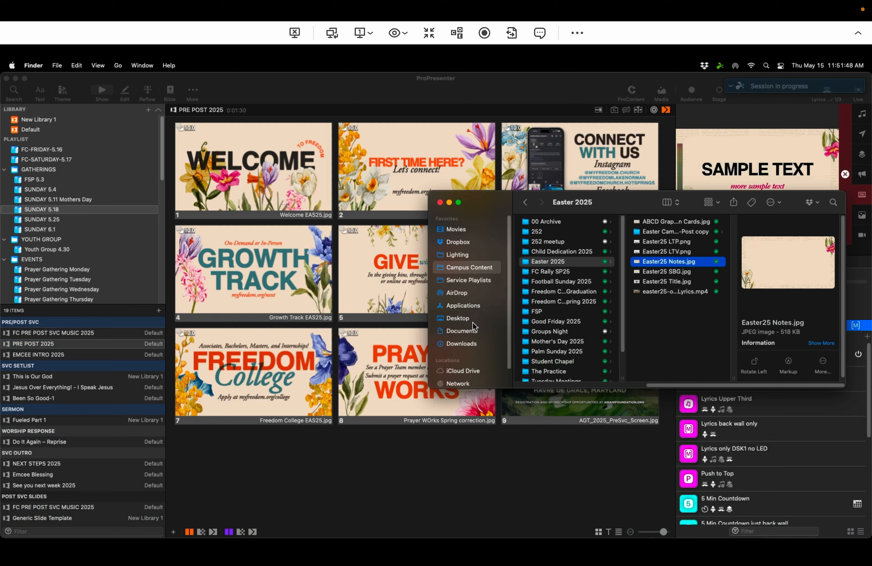
# Step: Open the exported 1.jpg inside Service Playlists' Generic Slide Template folder to preview it, and close the preview
pyautogui.click(464, 279)
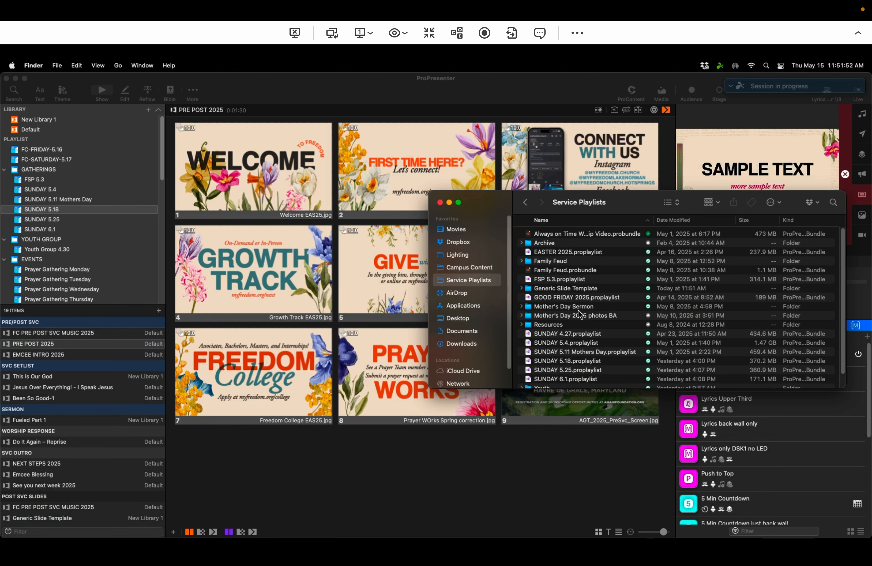
pyautogui.scroll(-2, 577, 279)
pyautogui.scroll(-2, 570, 257)
pyautogui.doubleClick(550, 272)
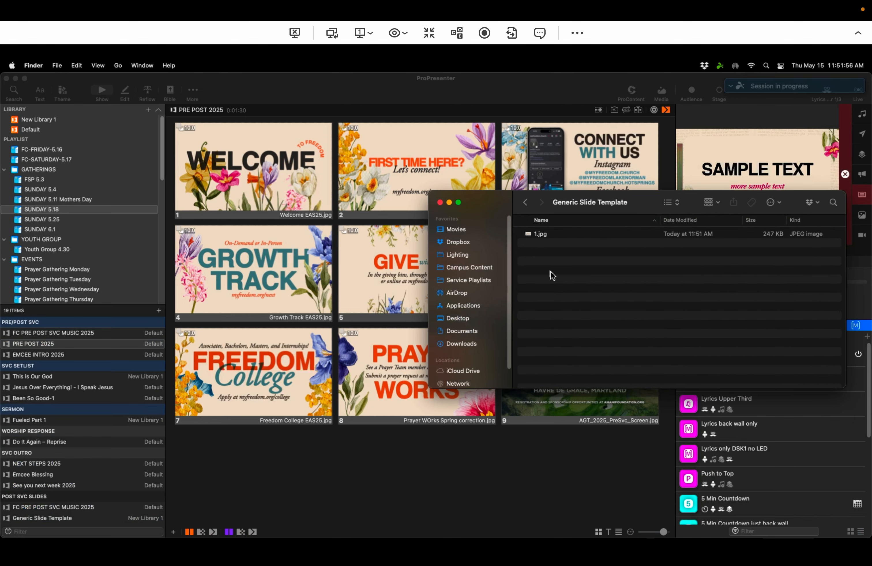
pyautogui.doubleClick(531, 233)
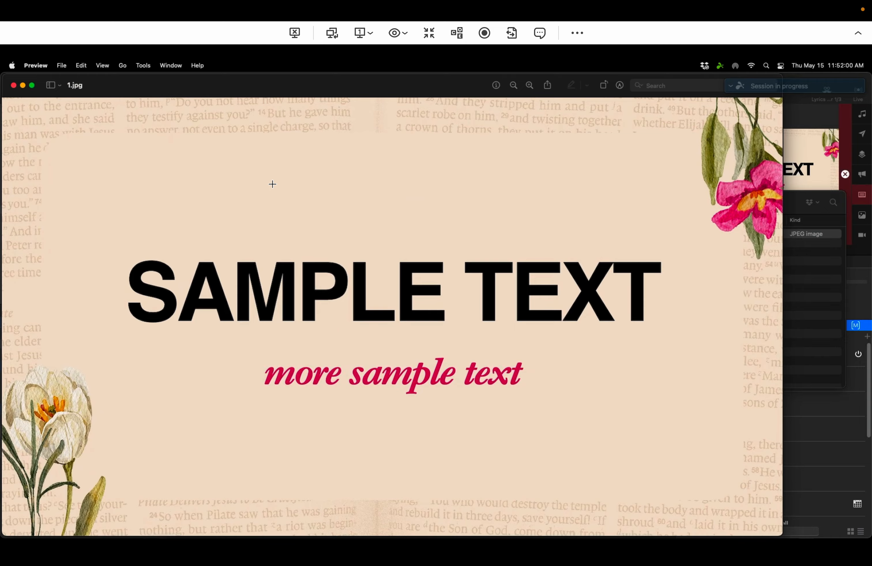
pyautogui.click(14, 86)
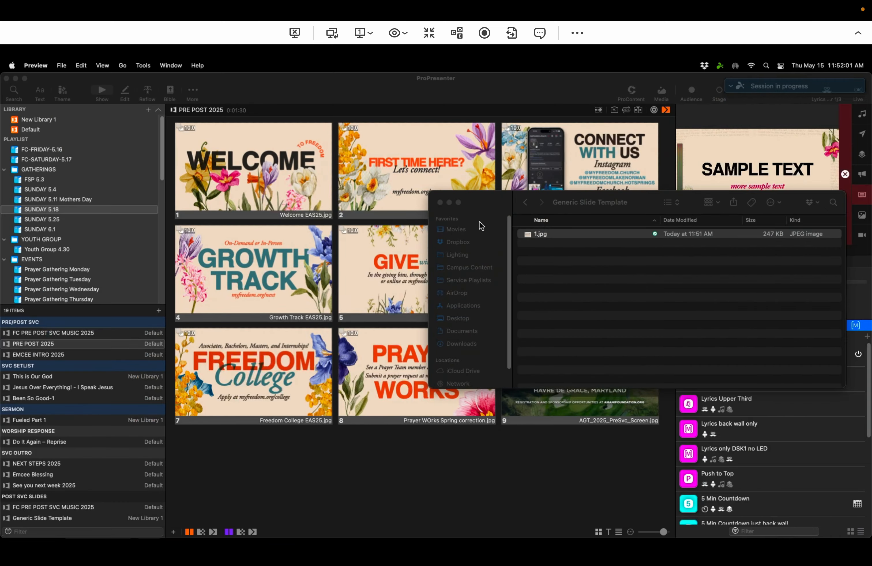
# Step: Rename the exported 1.jpg to Slide Template graphic.jpg
pyautogui.click(532, 234)
pyautogui.rightClick(533, 233)
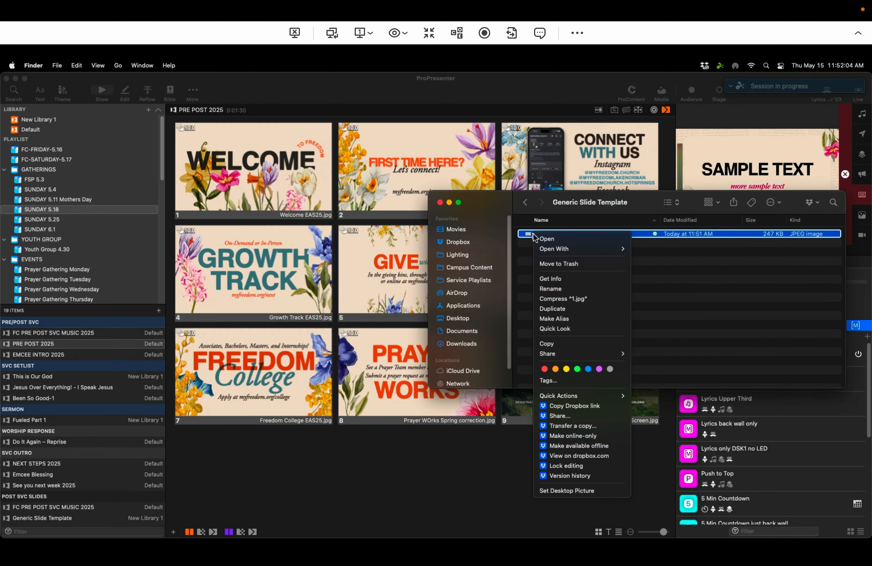
pyautogui.click(552, 289)
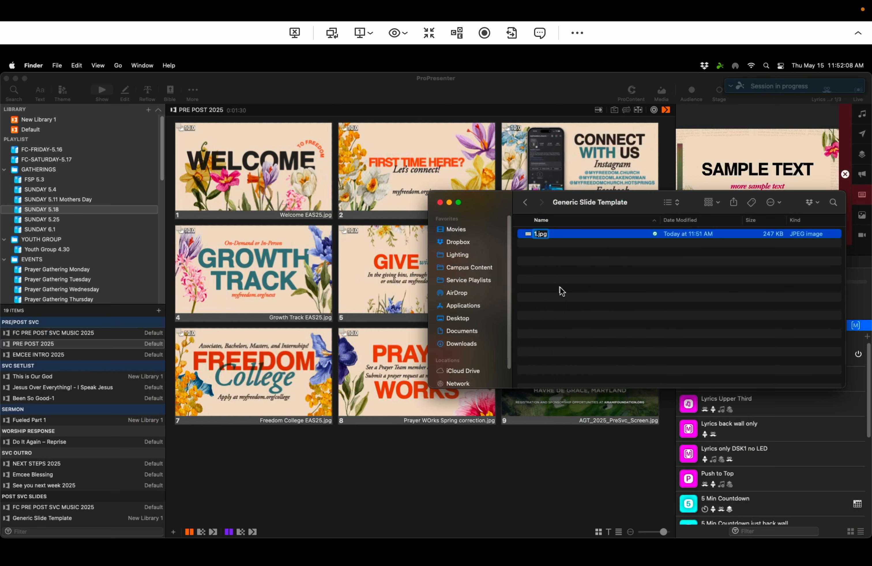
pyautogui.write('Slide Tem')
pyautogui.write('plate graphi')
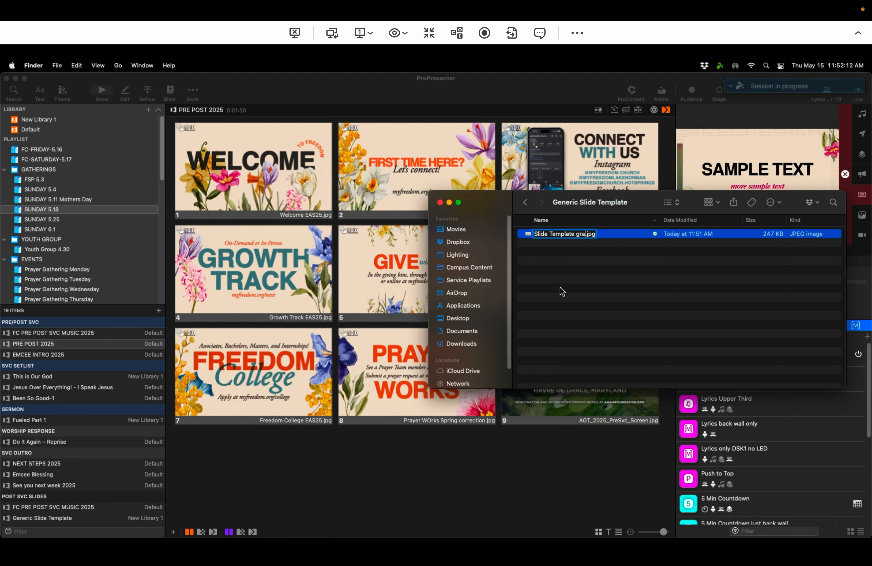
pyautogui.write('c')
pyautogui.press('Return')
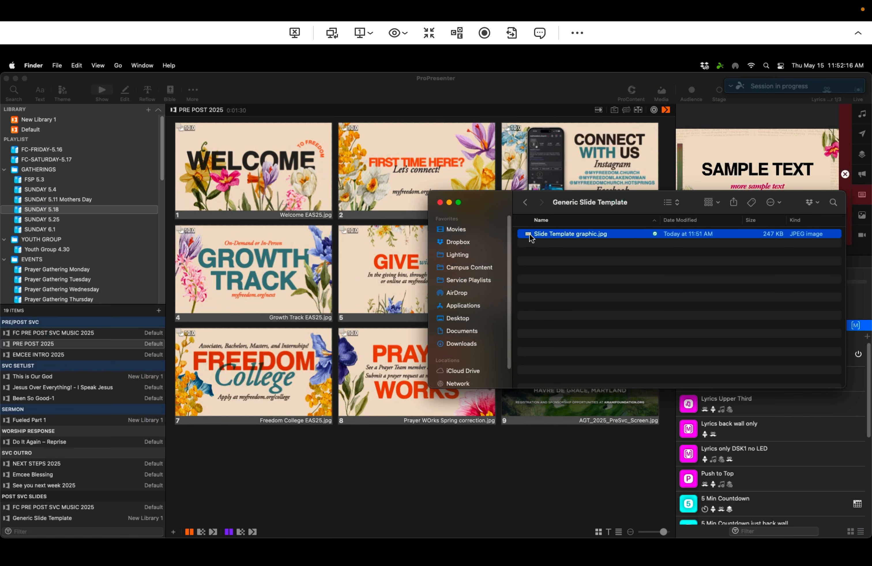
# Step: Add Slide Template graphic.jpg to the PRE POST 2025 playlist as slide 8 and trigger it
pyautogui.moveTo(526, 234); pyautogui.dragTo(337, 394)
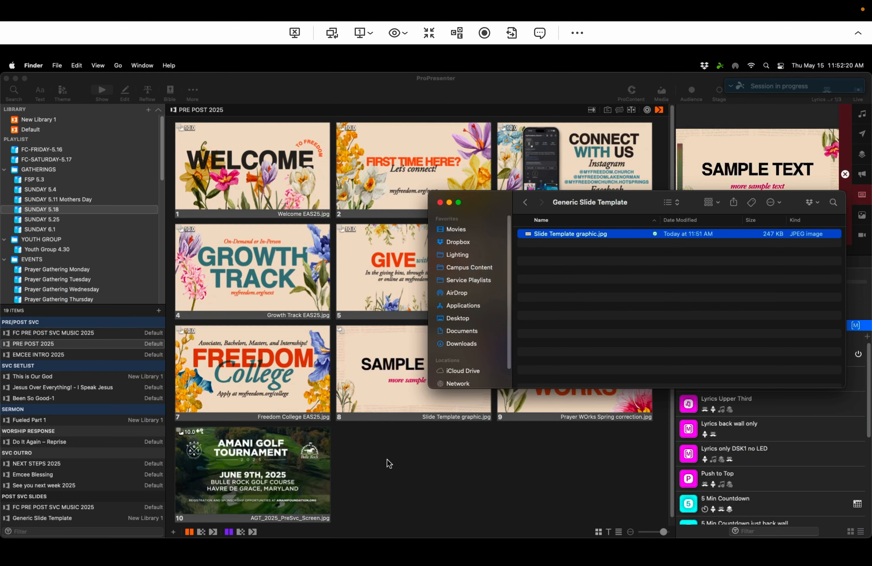
pyautogui.click(387, 460)
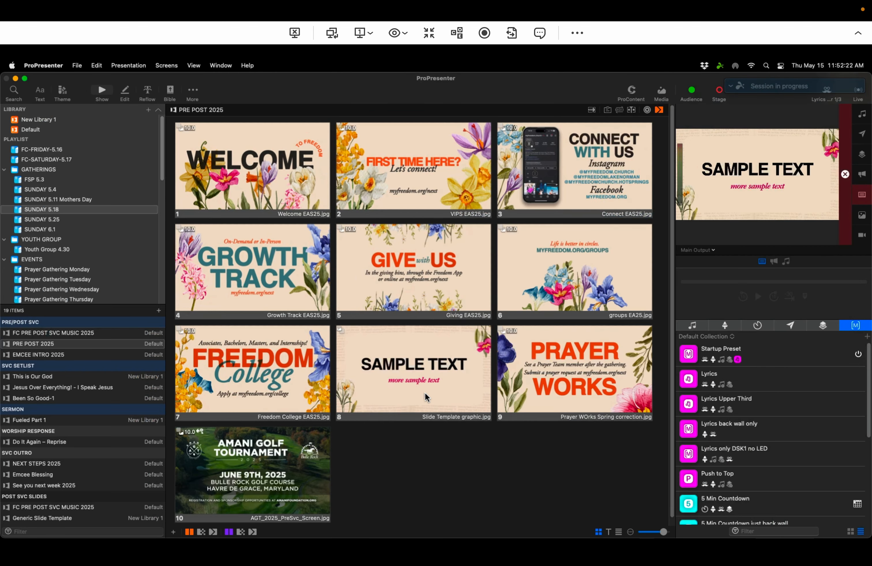
pyautogui.click(424, 393)
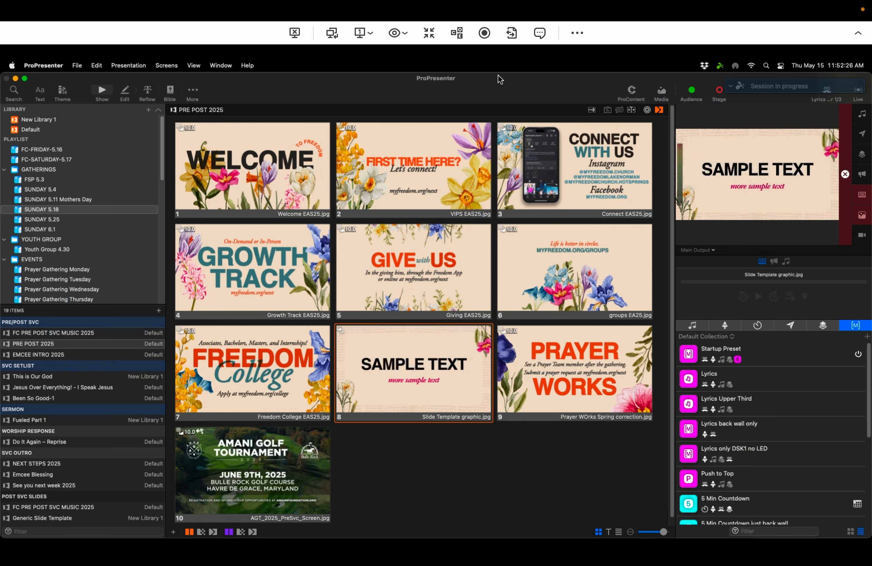
pyautogui.moveTo(58, 32)
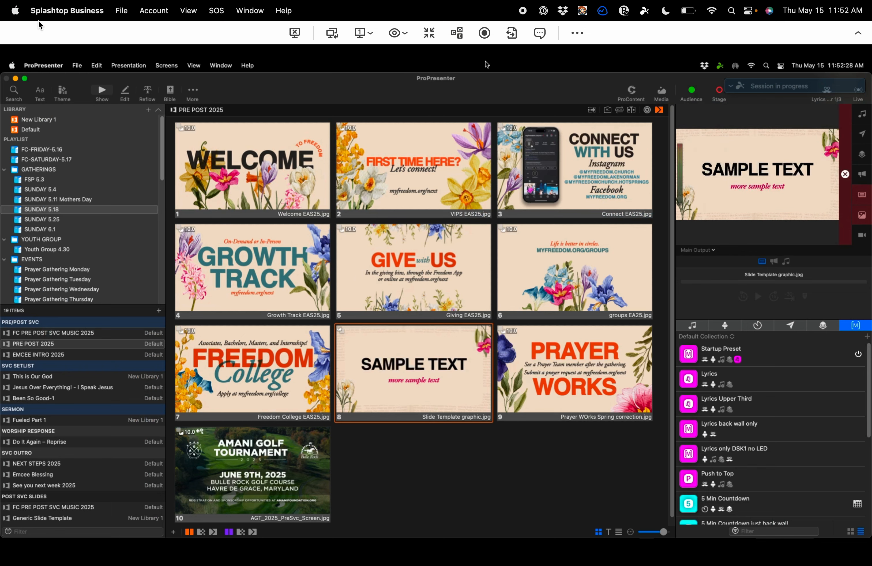
pyautogui.click(34, 33)
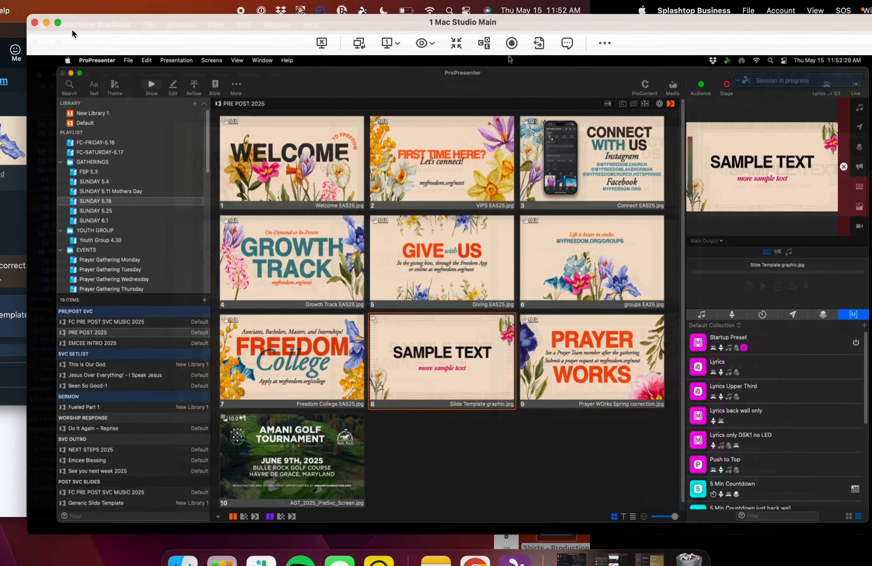